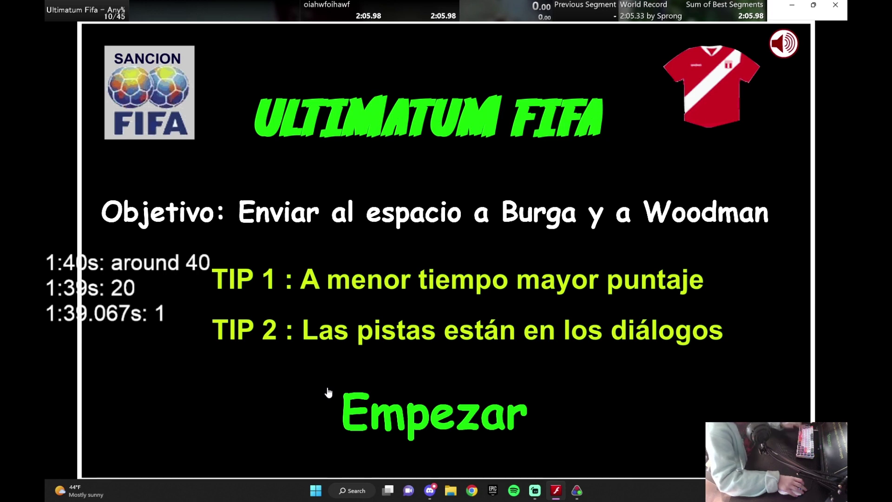
- Start a new game with 'Empezar' on the Ultimatum Fifa title screen
left_click(328, 393)
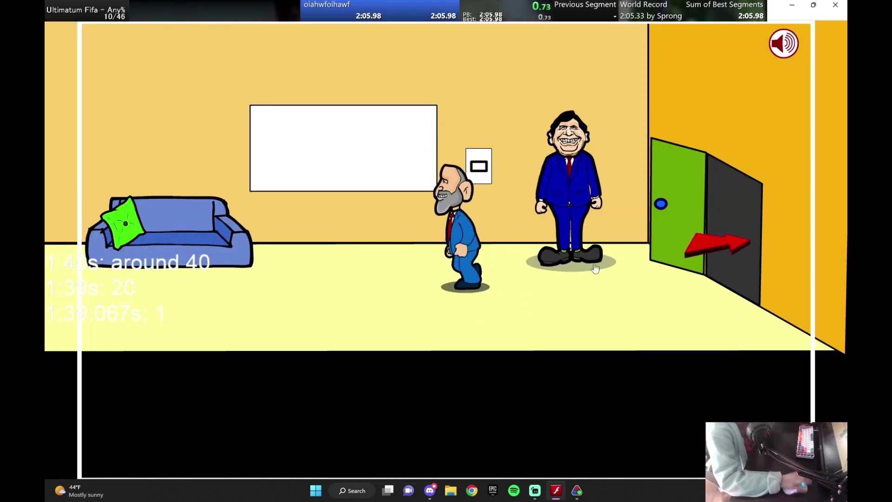
- Walk from the office past Tío George's street and Parque Municipal into the forest through the tree doorway
left_click(696, 249)
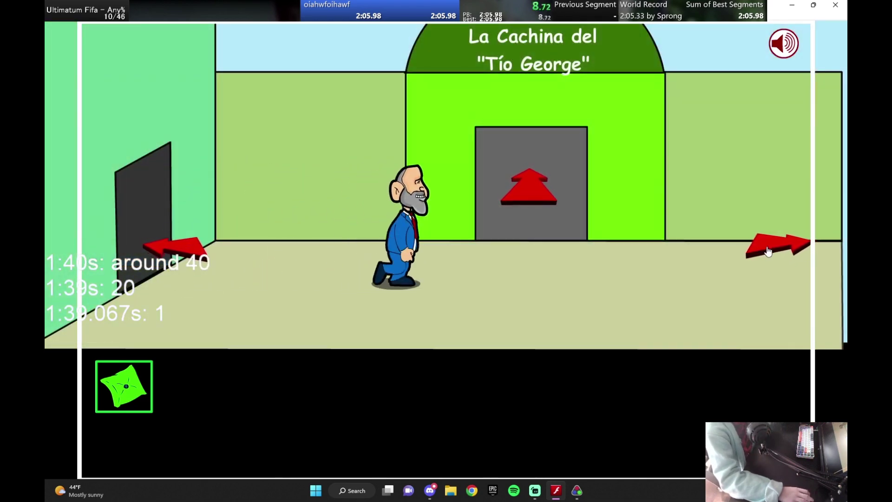
left_click(770, 249)
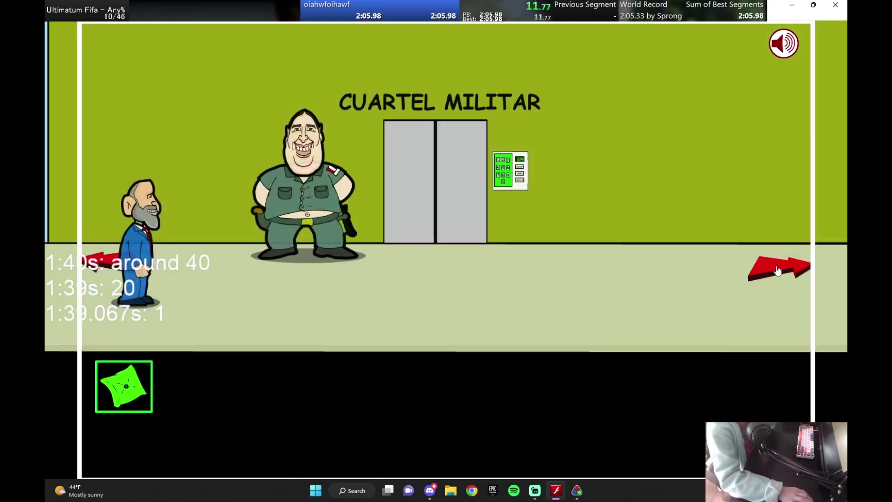
left_click(777, 270)
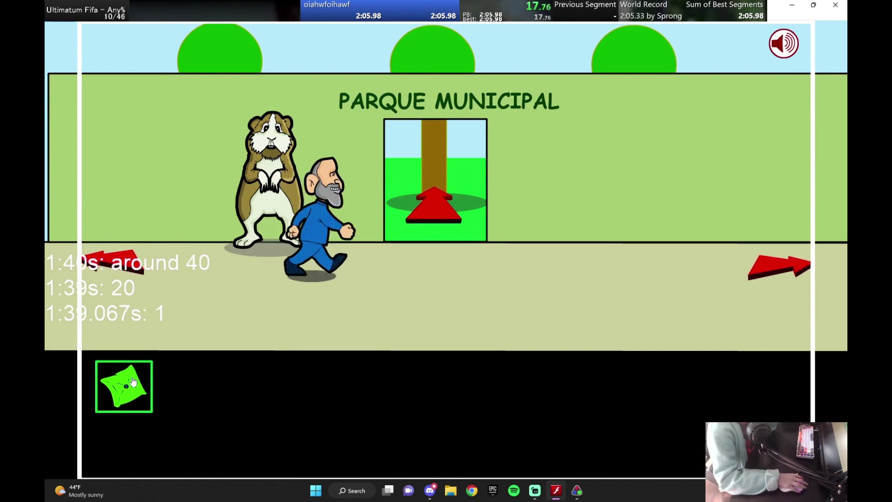
left_click(435, 182)
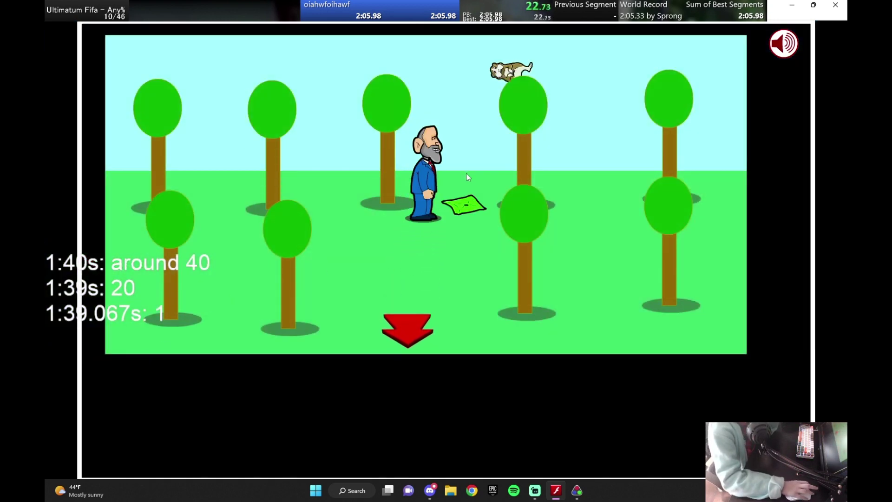
- Leave the forest, reunite the hamsters for a cash bundle, and walk on to the Federación de Fútbol
left_click(414, 337)
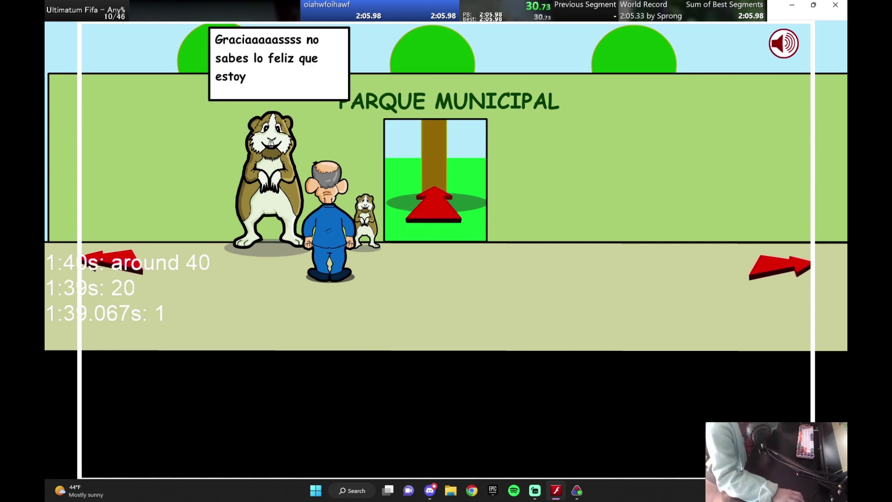
left_click(753, 268)
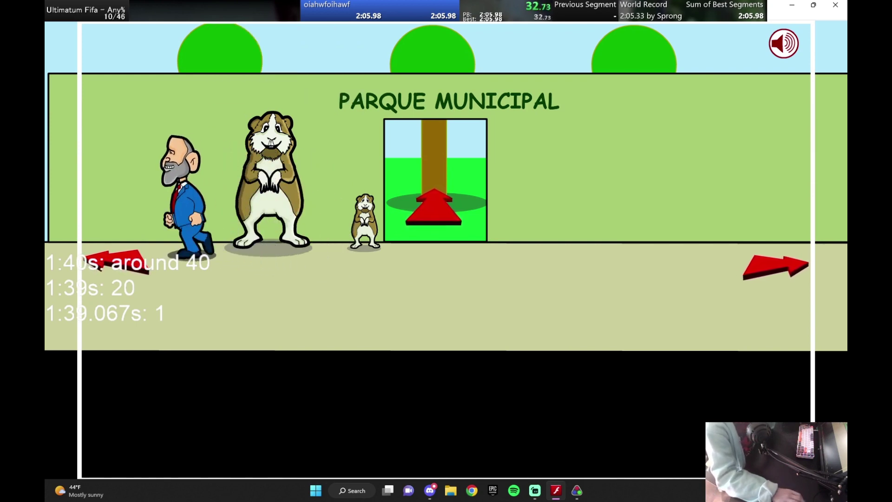
key("3")
left_click(789, 257)
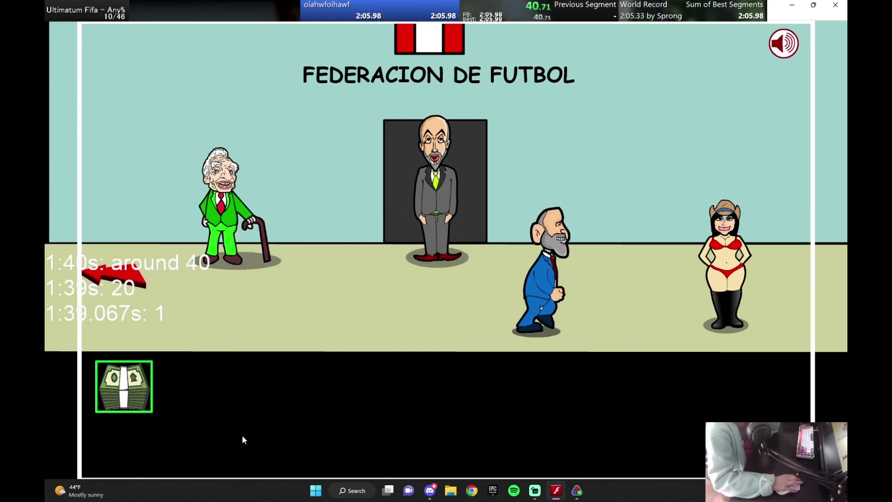
- Exit the football federation to the left, heading for Tío George's junk shop
left_click(140, 279)
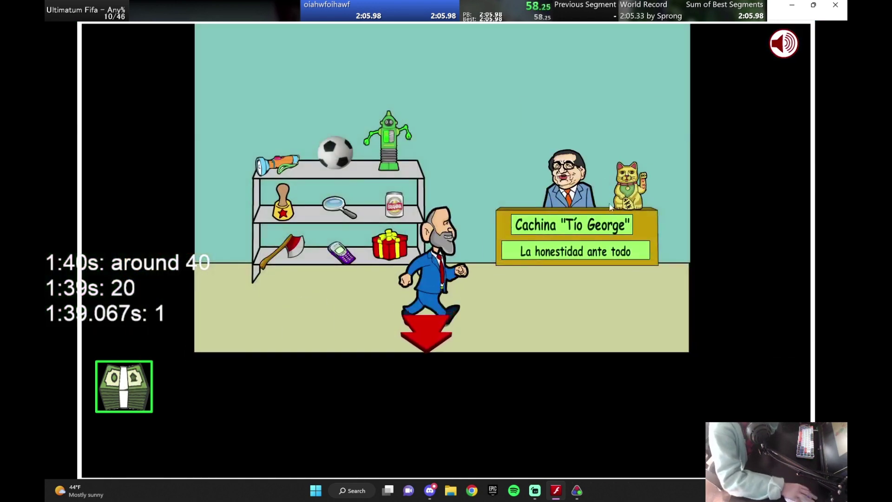
- Take the lucky cat, robot, megaphone and star stamp in Tío George's shop
left_click(612, 206)
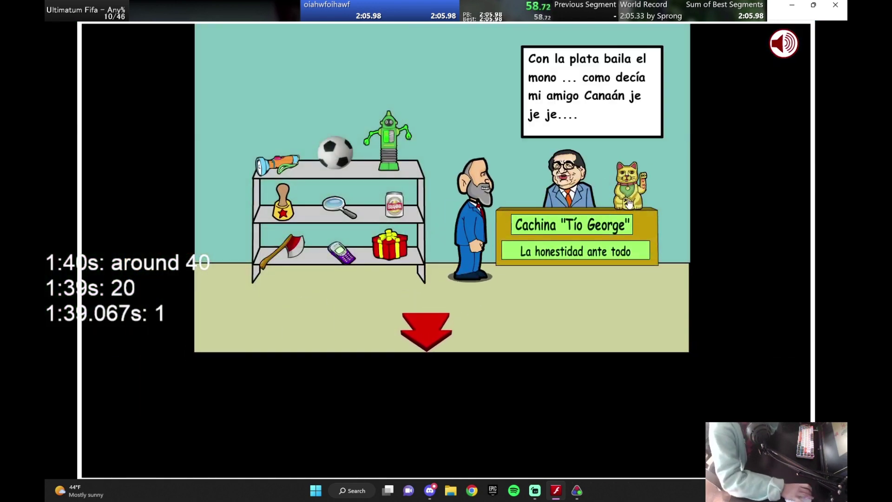
left_click(387, 155)
left_click(279, 168)
left_click(283, 204)
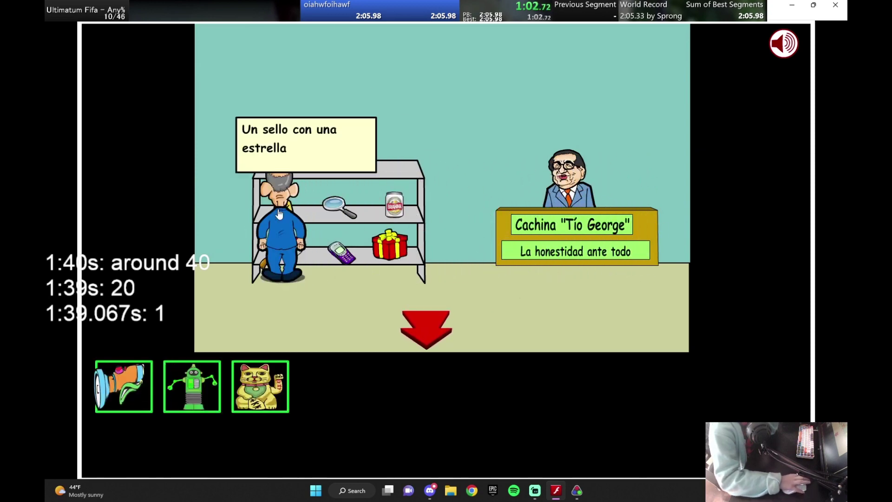
- Leave the shop, remove the robot's batteries with 'Quitar pilas', and head left to the office
left_click(426, 338)
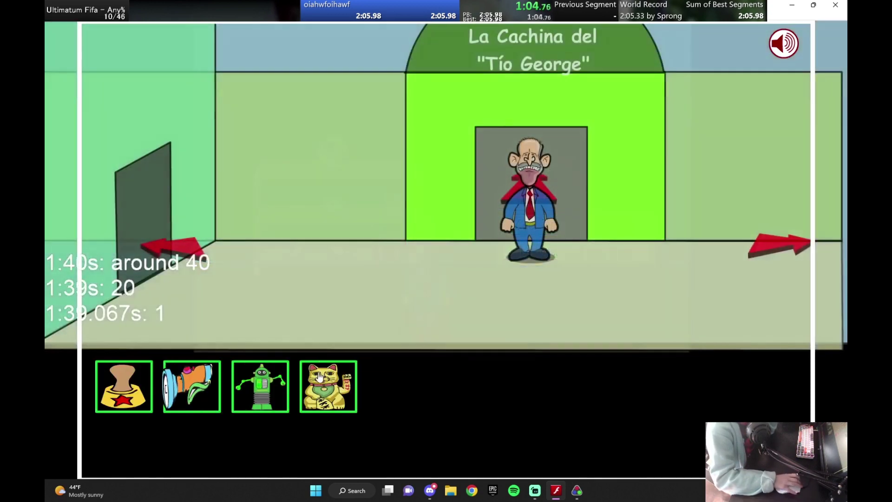
left_click(320, 378)
left_click(118, 383)
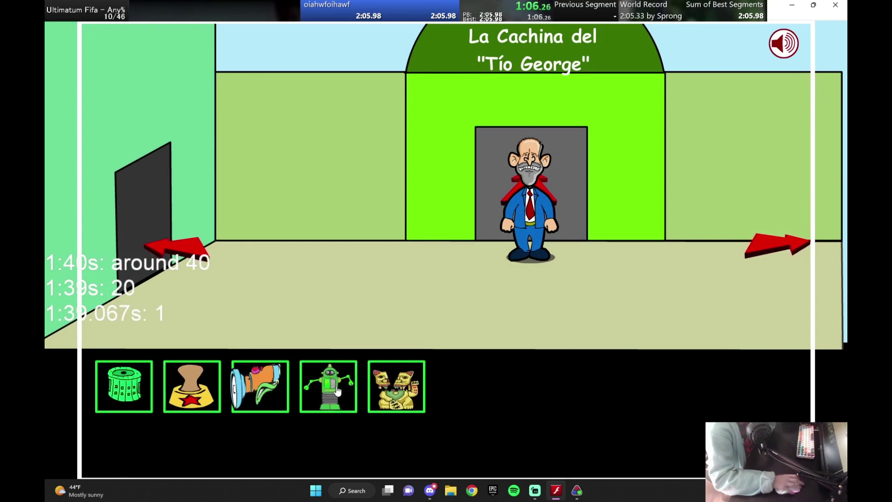
left_click(174, 253)
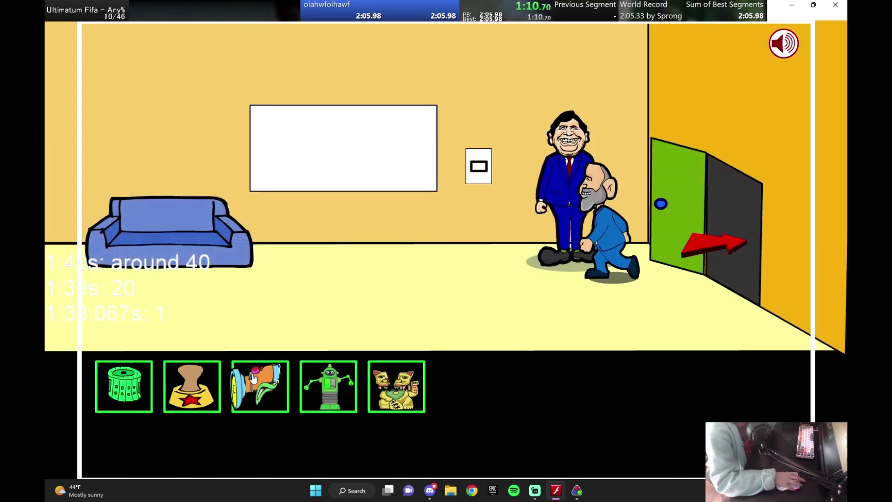
- Use the megaphone on the office man for the code, then walk to the Cuartel Militar
left_click(257, 383)
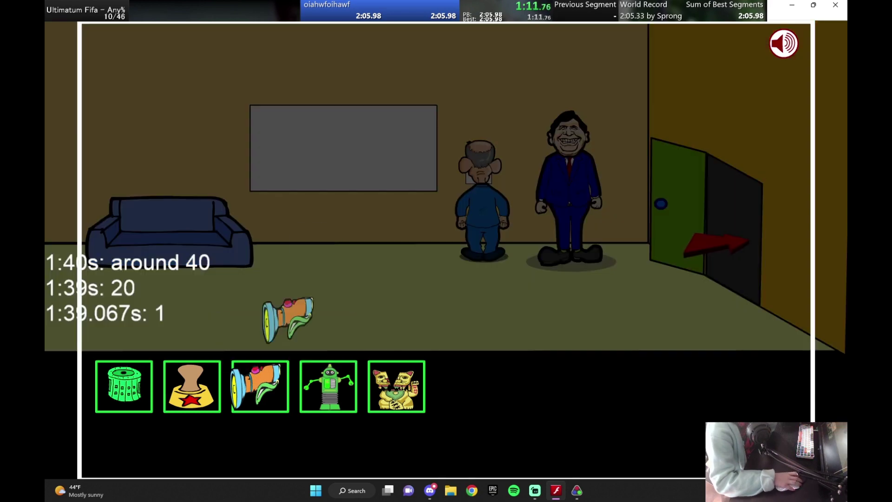
left_click(431, 444)
left_click(722, 241)
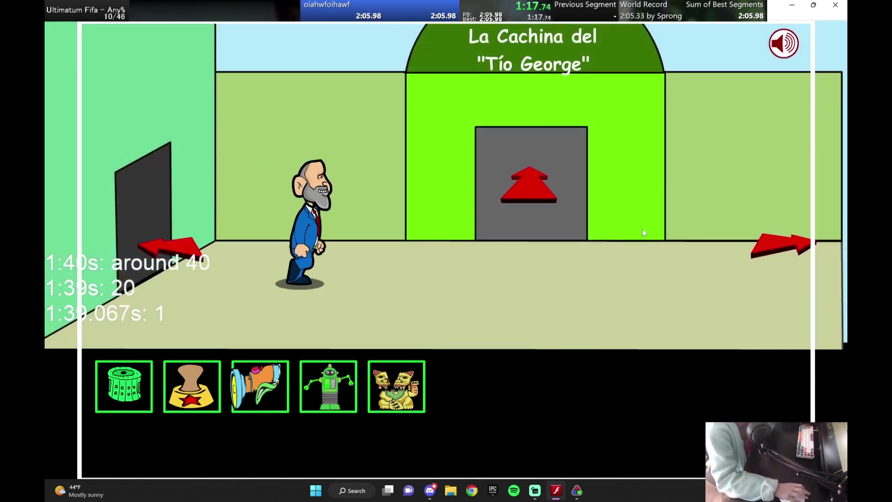
left_click(642, 228)
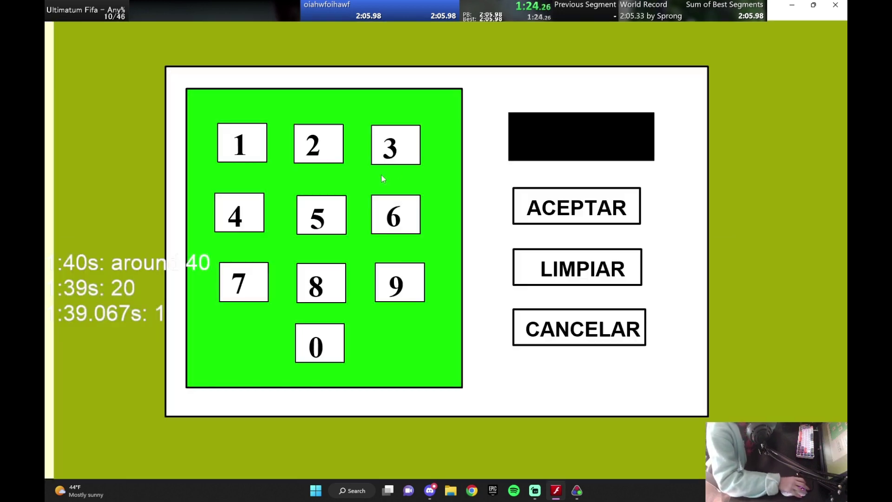
- Enter the base code, get the rocket operative via the minister, and leave with his document
key("3")
left_click(575, 207)
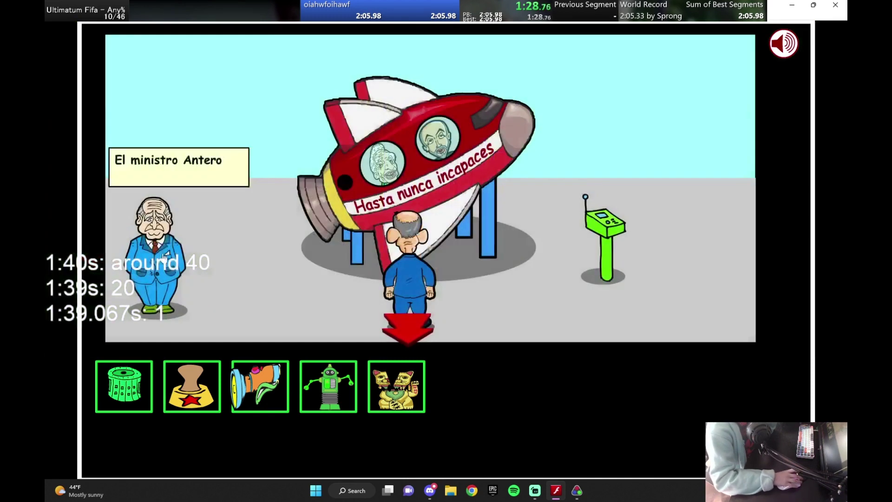
left_click(155, 258)
key("Escape")
left_click(408, 326)
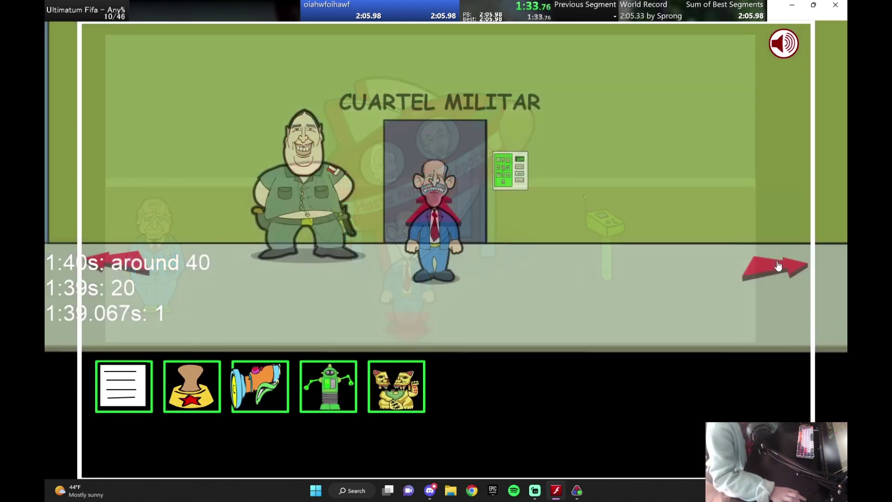
left_click(779, 266)
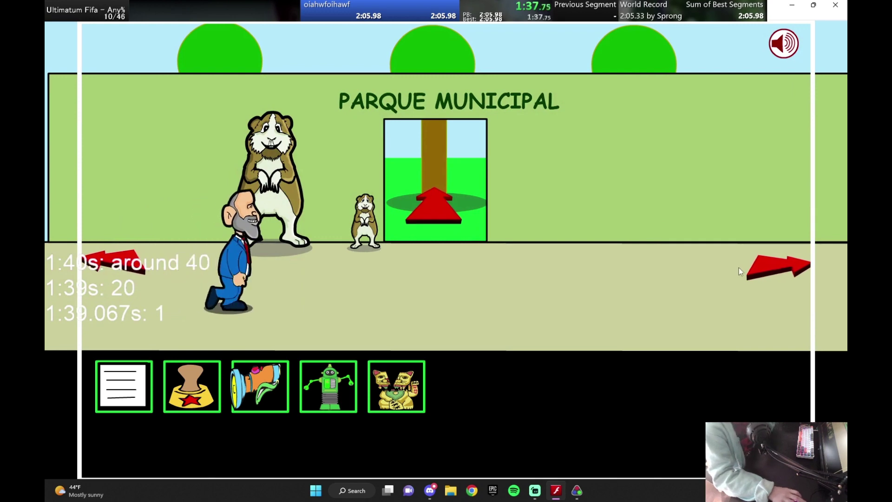
- Stamp the document, deliver it at the Federación de Fútbol, and bring the woman in red to the rocket
left_click(739, 268)
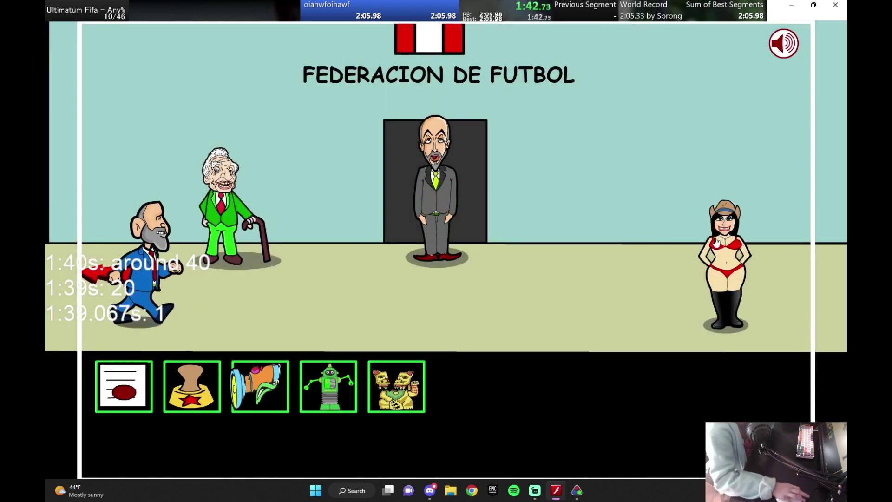
left_click(357, 284)
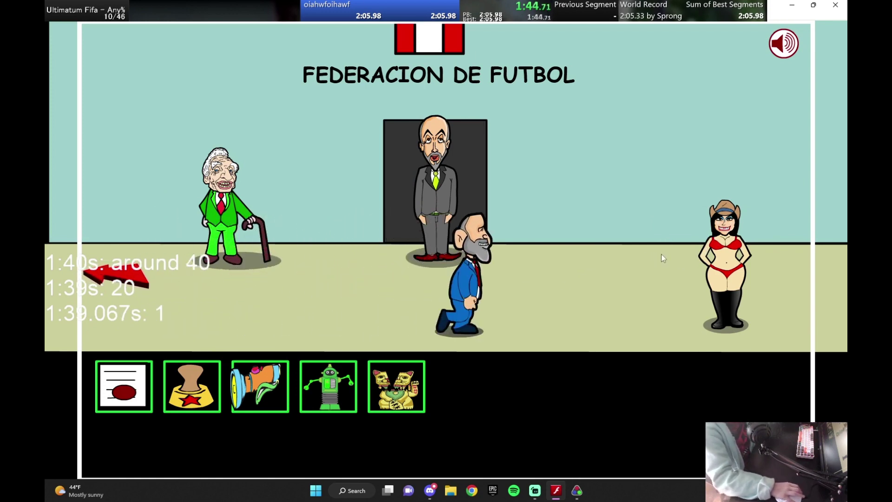
left_click(656, 260)
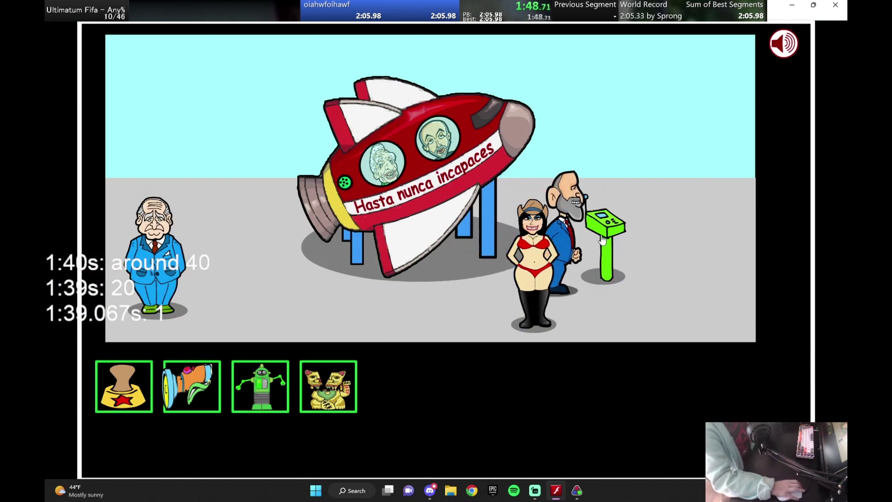
- Activate the green launch console to send the rocket and both officials into space
left_click(603, 239)
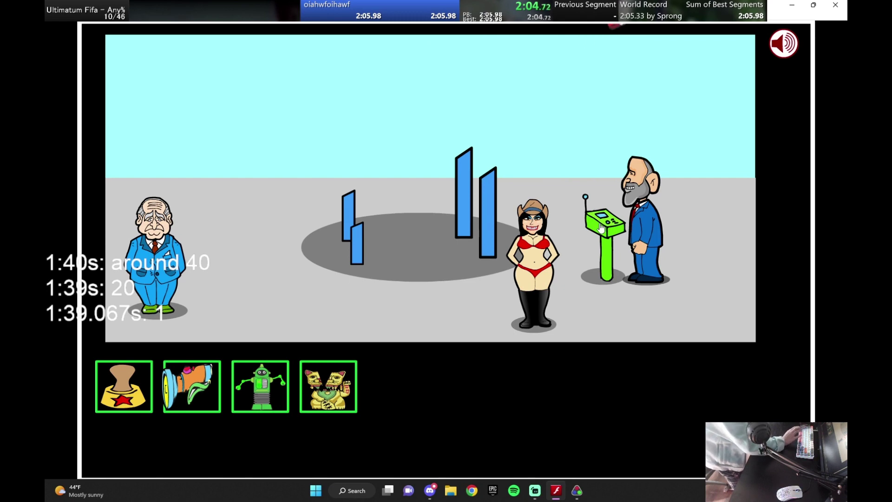
- End the launch scene to reach the 'Felicitaciones' ranking form showing score 49875
left_click(601, 228)
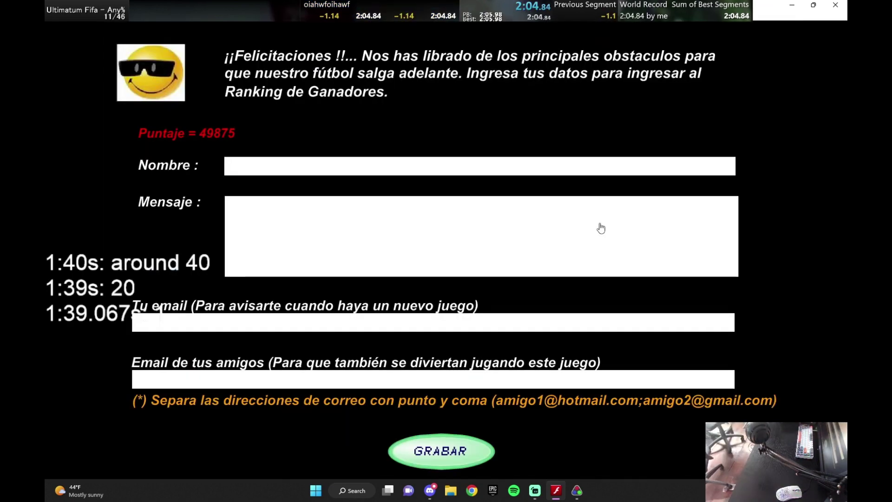